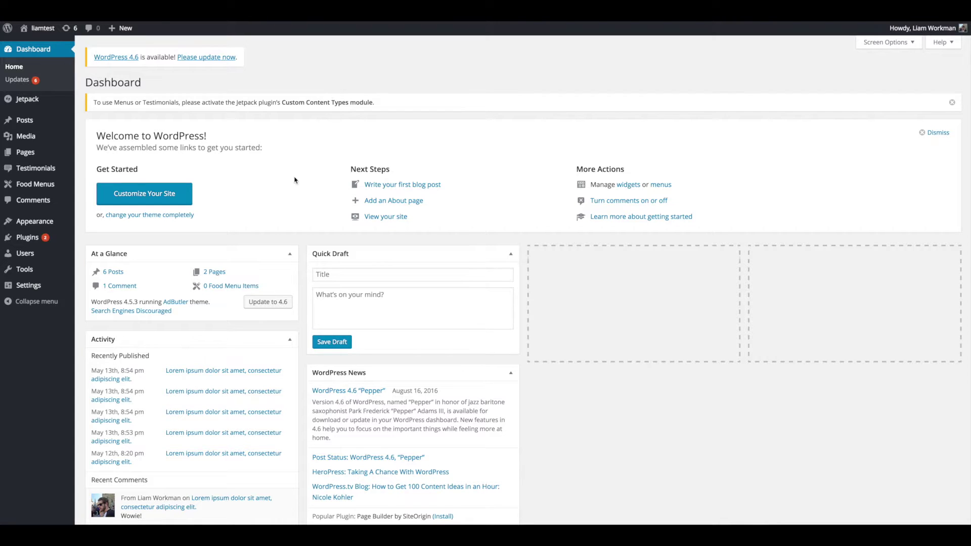
# Search the plugin directory for 'adbutler', install AdButler and activate it
pyautogui.click(28, 237)
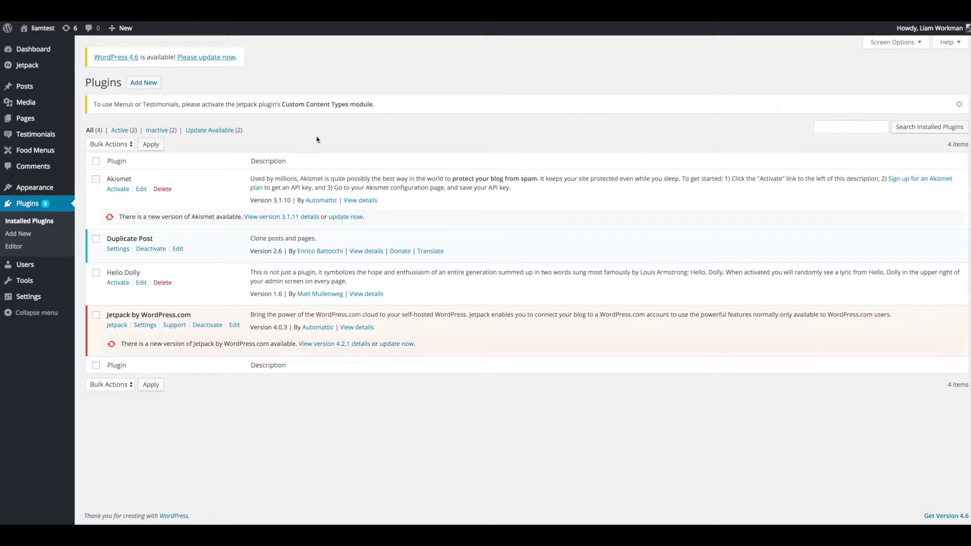
pyautogui.click(154, 87)
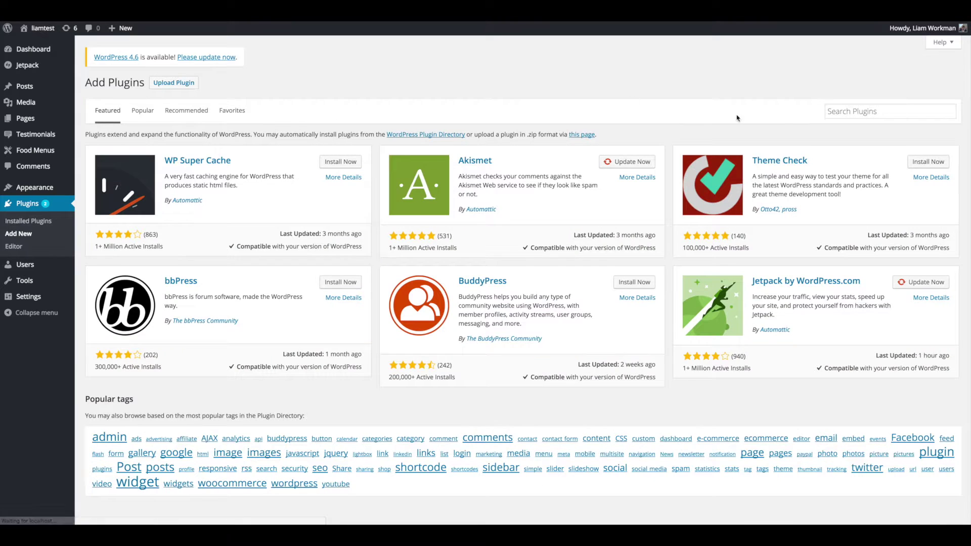
pyautogui.click(842, 111)
pyautogui.write('adbu')
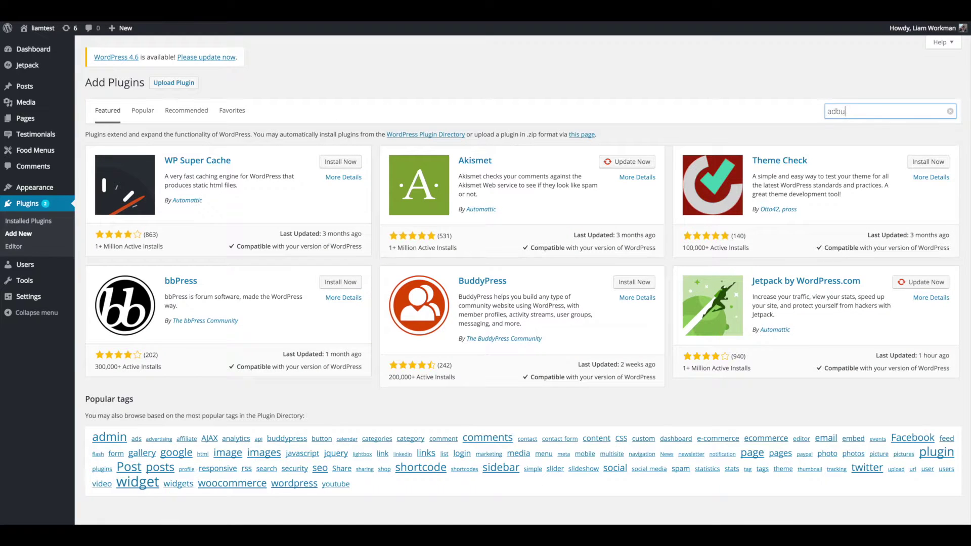
pyautogui.write('tler')
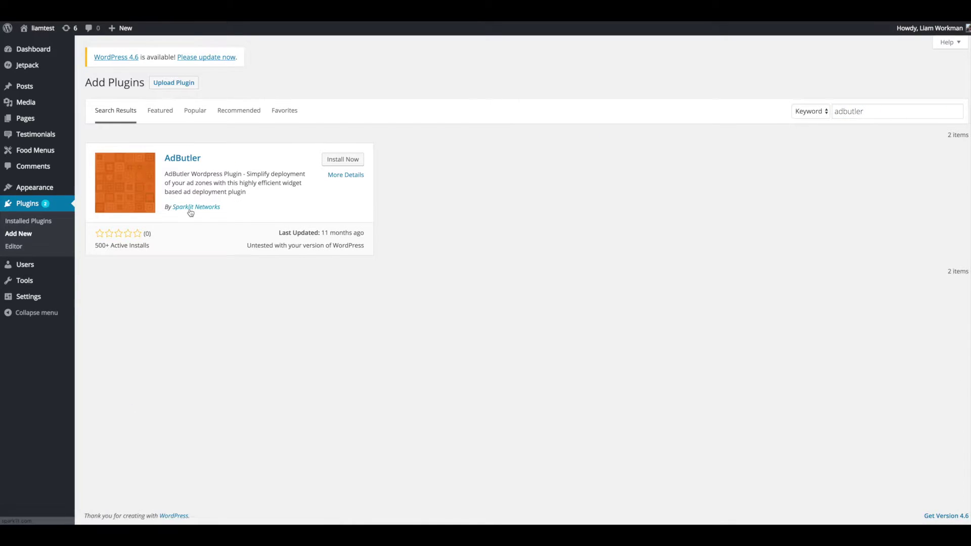
pyautogui.click(357, 163)
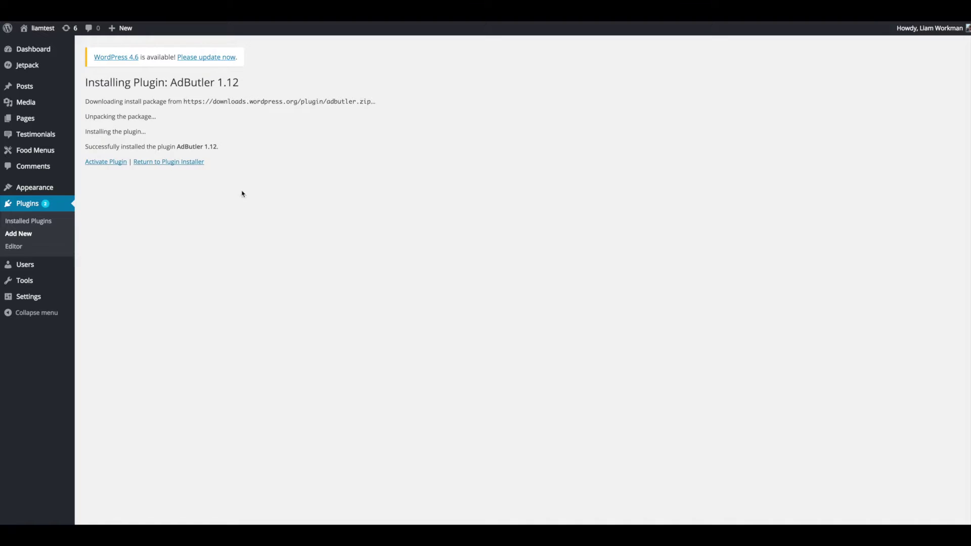
pyautogui.click(99, 162)
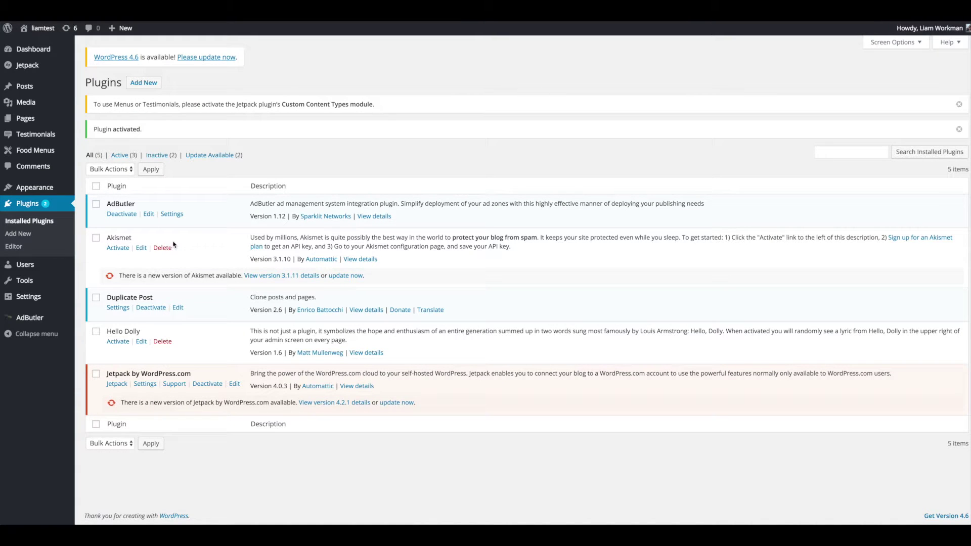
# Show the AdButler plugin setup page asking for the AdButler key
pyautogui.click(171, 213)
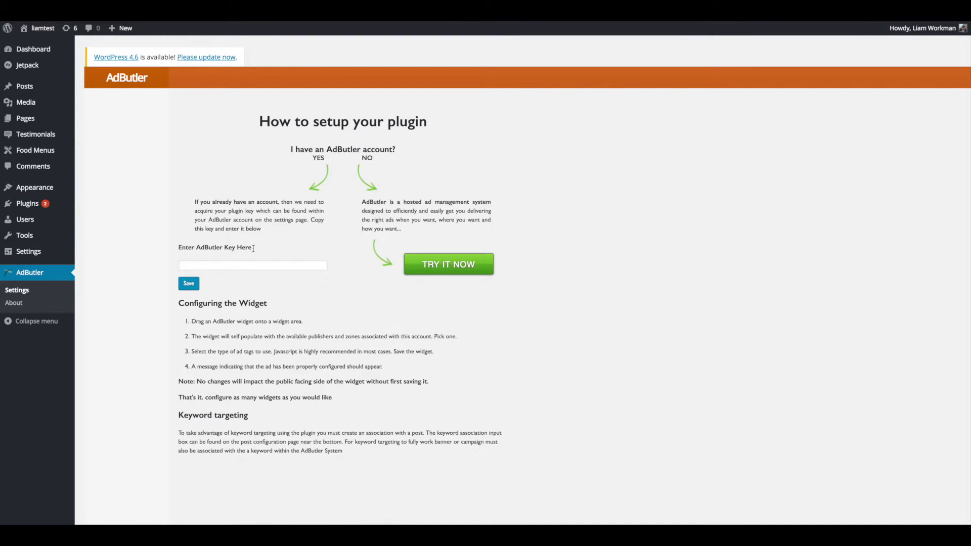
pyautogui.moveTo(256, 250); pyautogui.dragTo(174, 244)
pyautogui.click(232, 219)
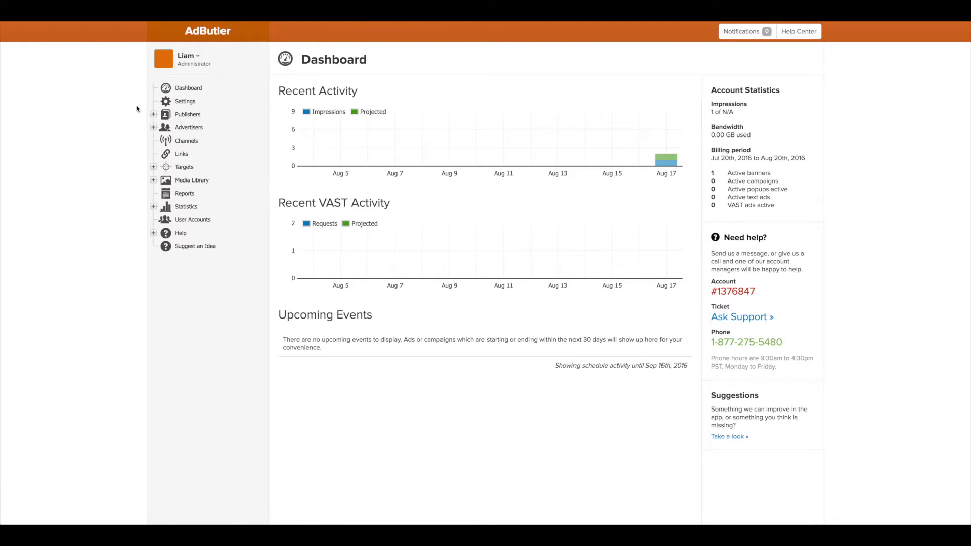
# Select the Wordpress Key value in the AdButler account settings for copying
pyautogui.click(173, 103)
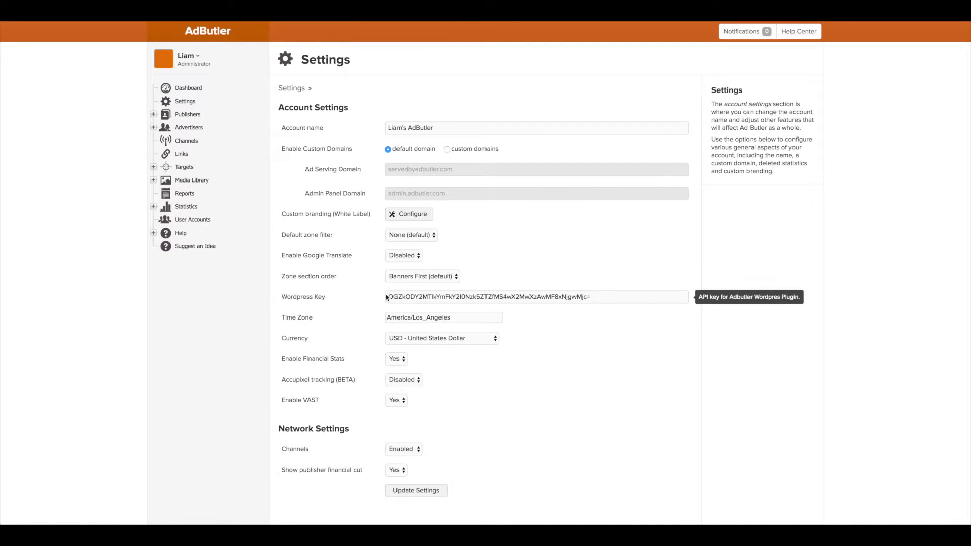
pyautogui.click(414, 297)
pyautogui.moveTo(616, 296); pyautogui.dragTo(340, 297)
pyautogui.hotkey('ctrl', 'c')
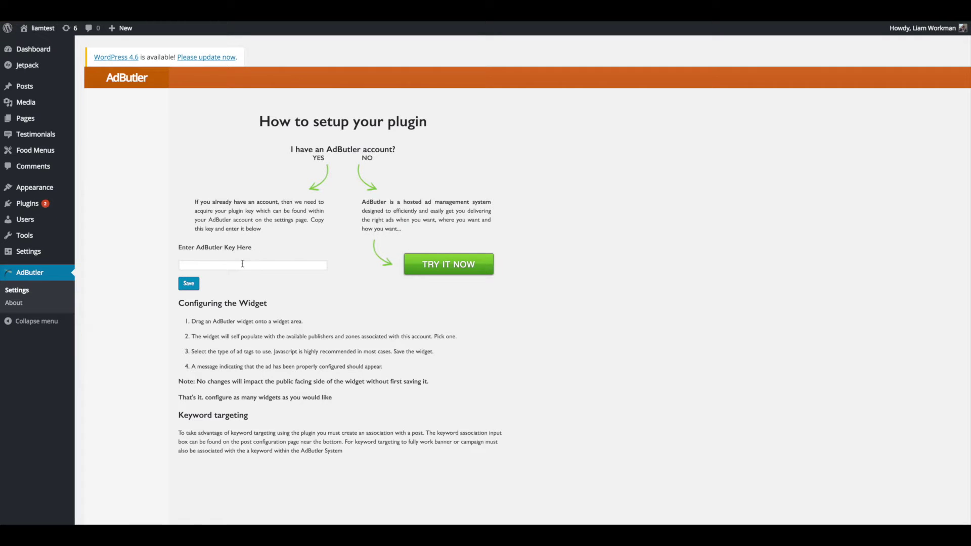
# Paste the copied AdButler key into the plugin's key field and save so it validates
pyautogui.click(242, 264)
pyautogui.hotkey('ctrl', 'v')
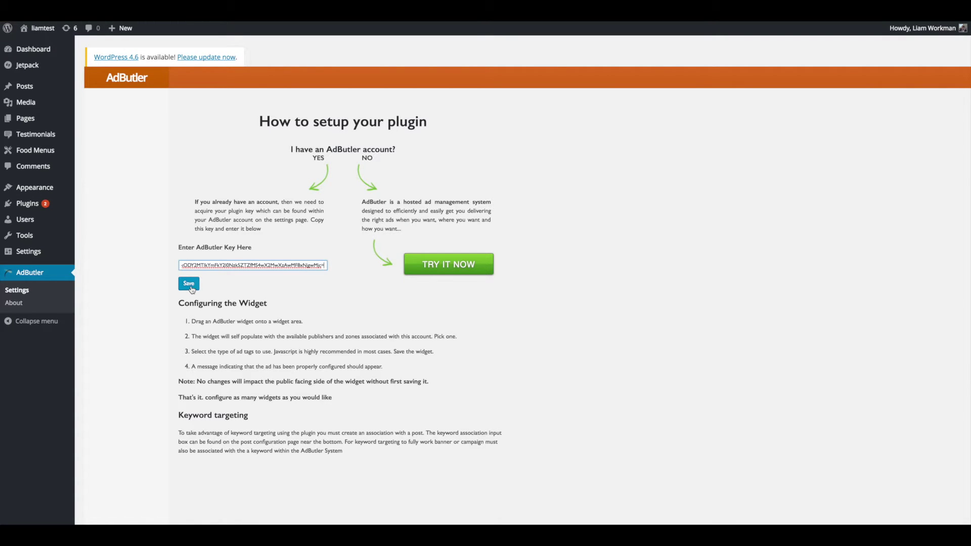
pyautogui.click(189, 284)
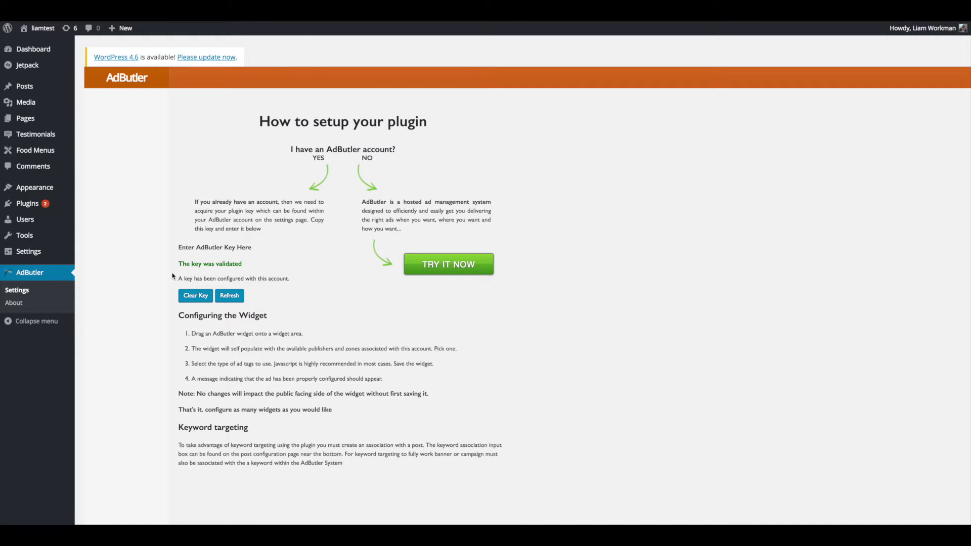
pyautogui.moveTo(177, 264); pyautogui.dragTo(254, 264)
pyautogui.click(255, 264)
pyautogui.moveTo(34, 187)
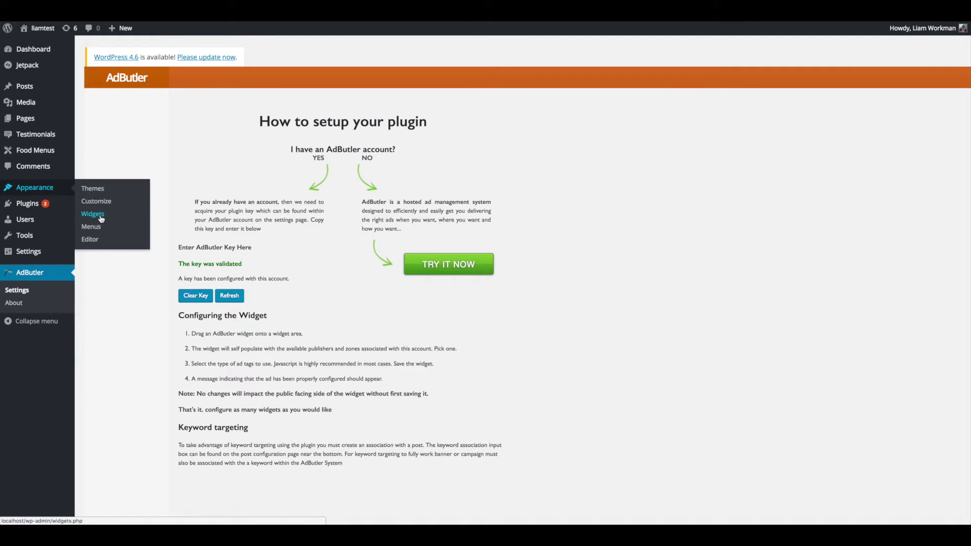
# Place an AdButler Widget in the First Footer Widget Area and review its zone list
pyautogui.click(100, 217)
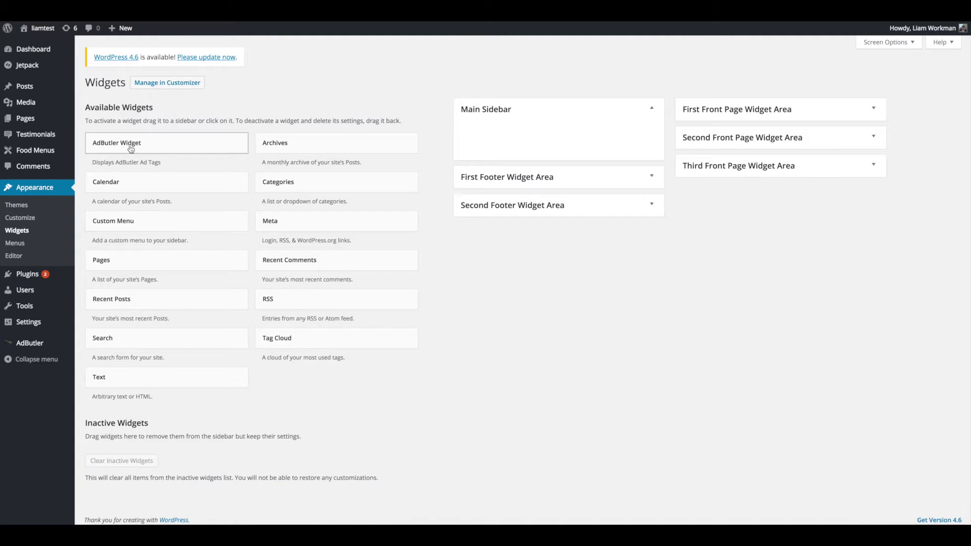
pyautogui.moveTo(129, 145); pyautogui.dragTo(493, 192)
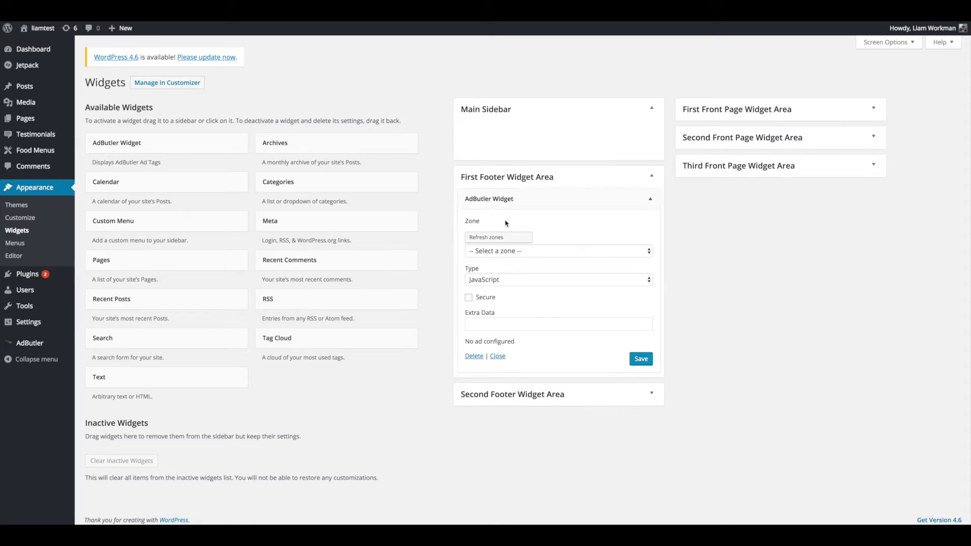
pyautogui.click(494, 252)
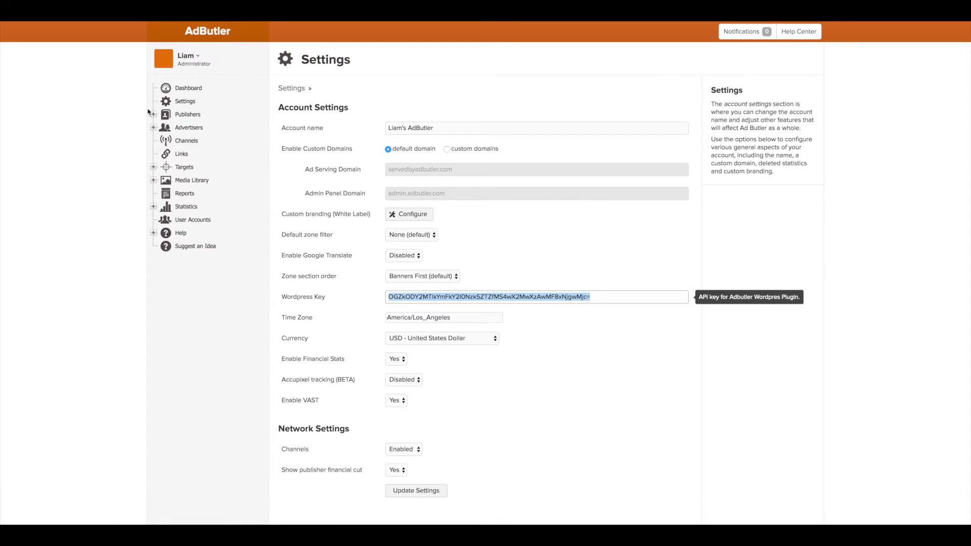
pyautogui.click(153, 114)
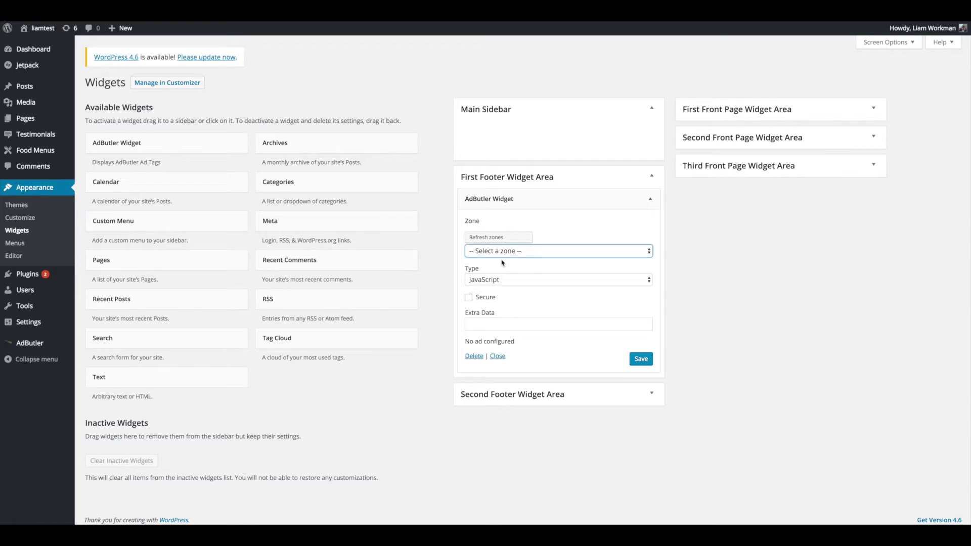
# Set the widget to AdButler Zone (400x400) with Asynchronous JavaScript tags and save it
pyautogui.click(509, 255)
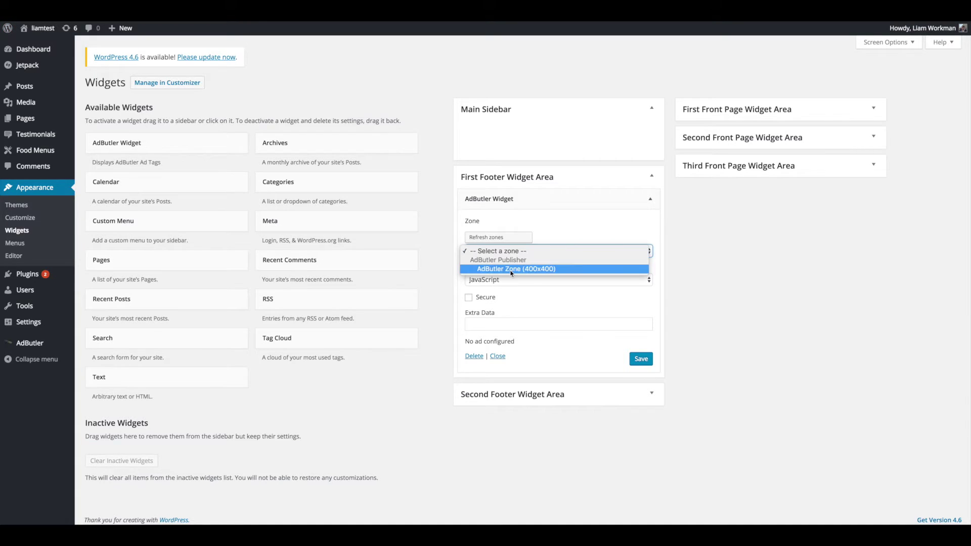
pyautogui.click(510, 271)
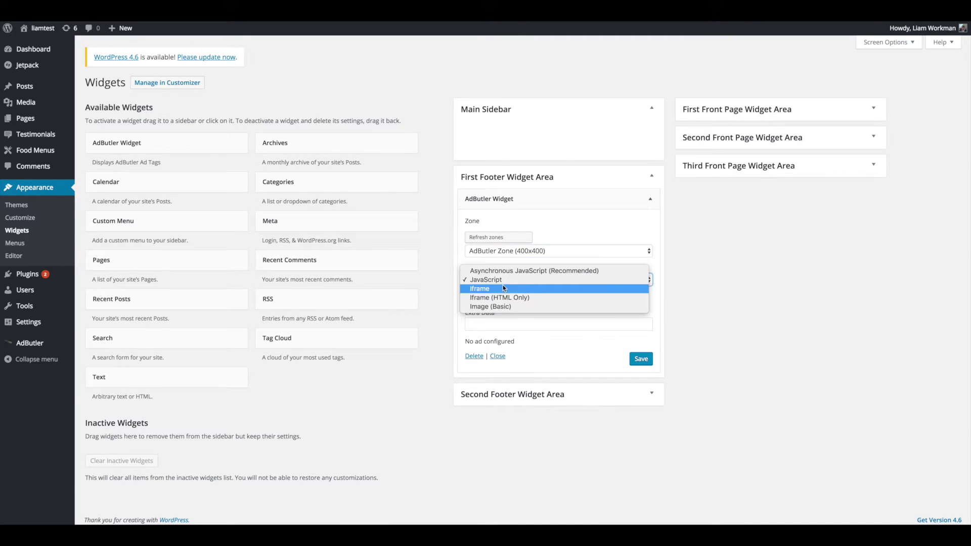
pyautogui.click(501, 272)
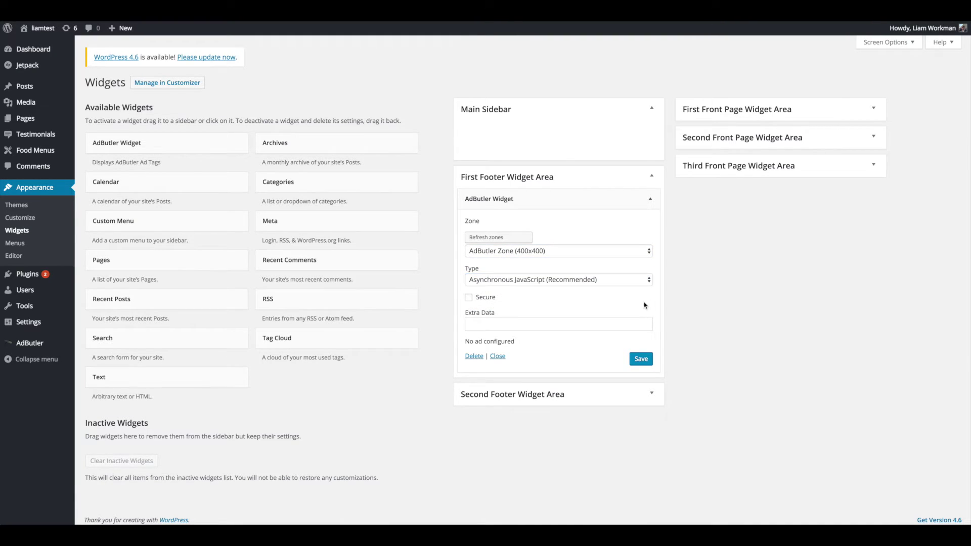
pyautogui.click(467, 299)
pyautogui.click(641, 358)
pyautogui.moveTo(531, 341); pyautogui.dragTo(461, 341)
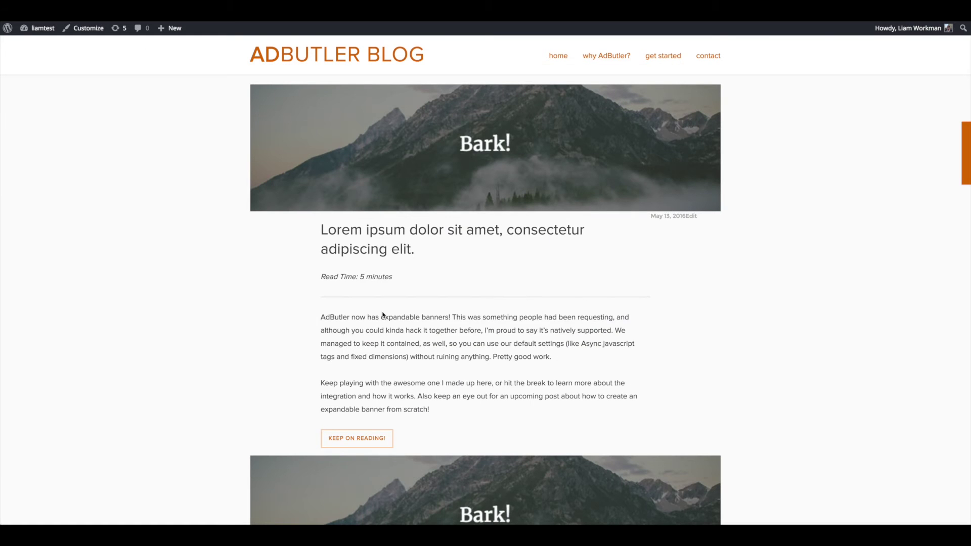
pyautogui.scroll(-5, 382, 315)
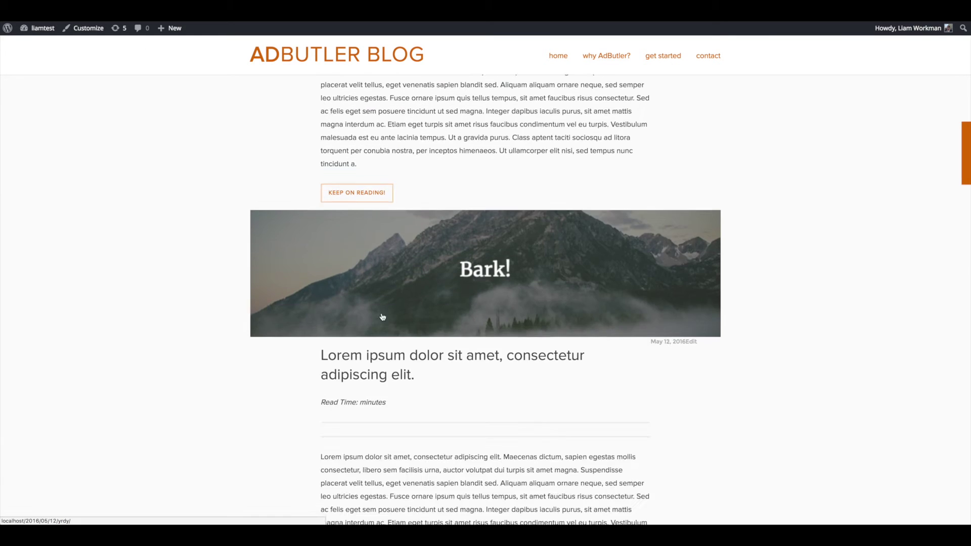
pyautogui.scroll(-10, 400, 392)
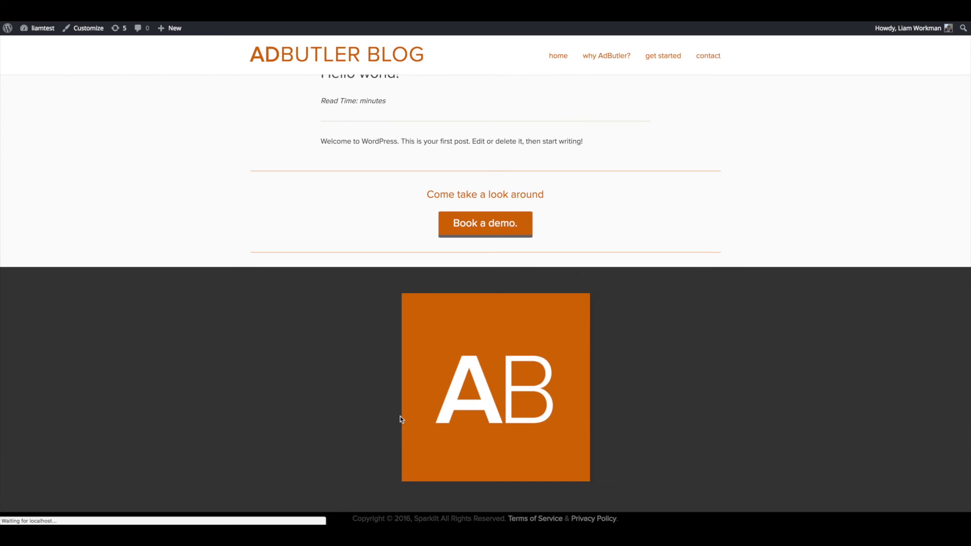